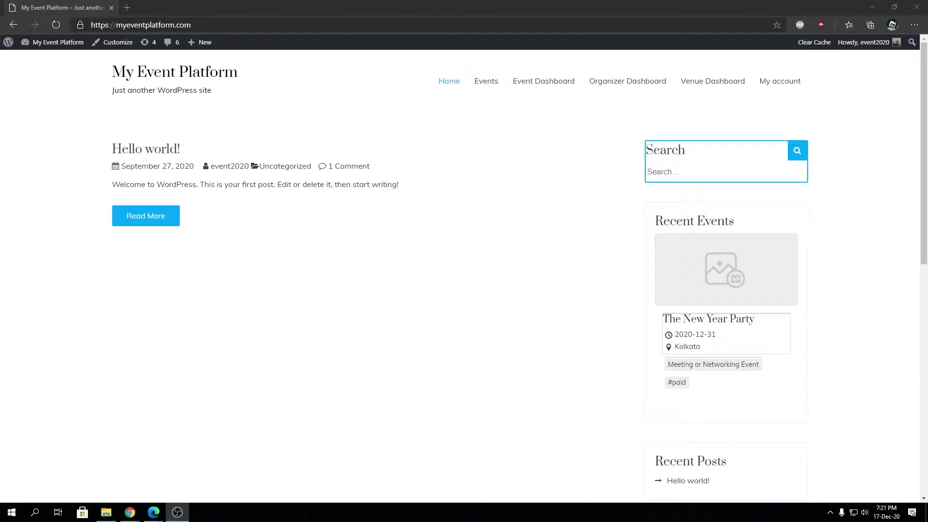
- Open the event dashboard from the site menu, then show the four organizers with their event counts
click(541, 271)
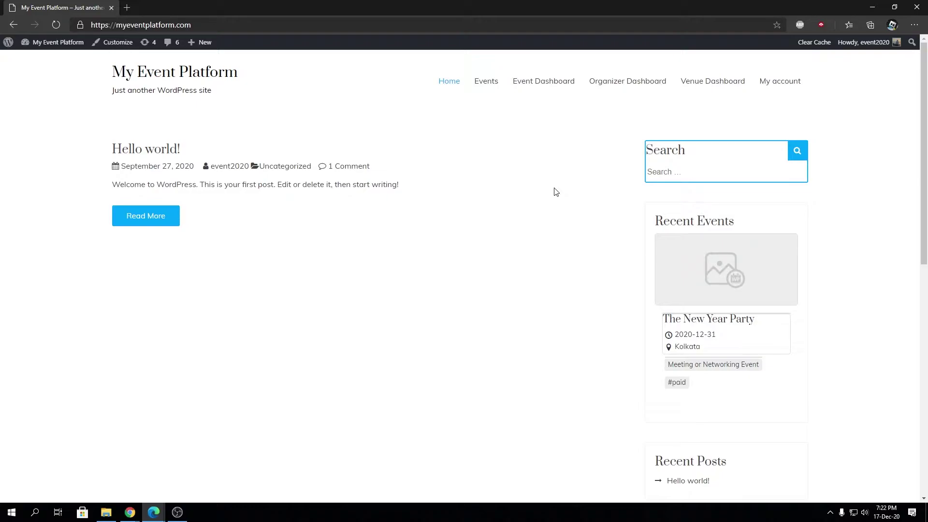
click(547, 86)
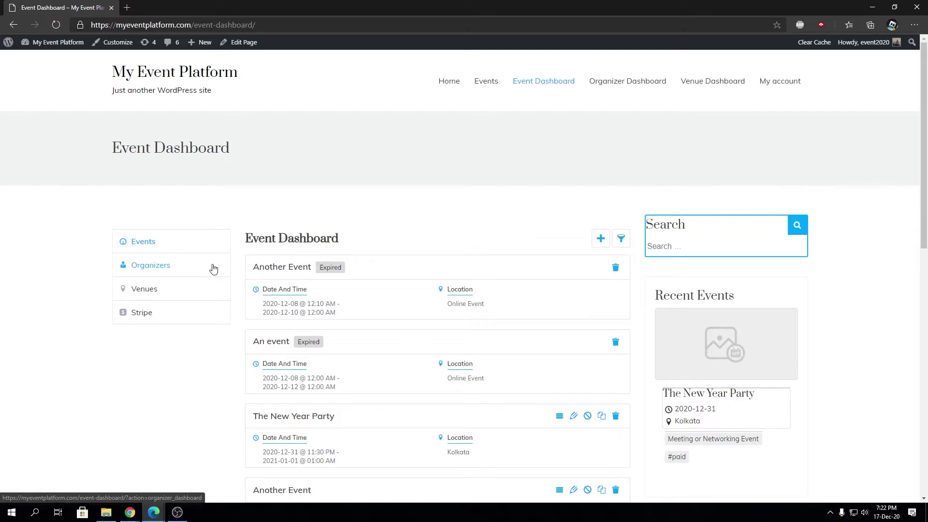
scroll(279, 199, down, 1)
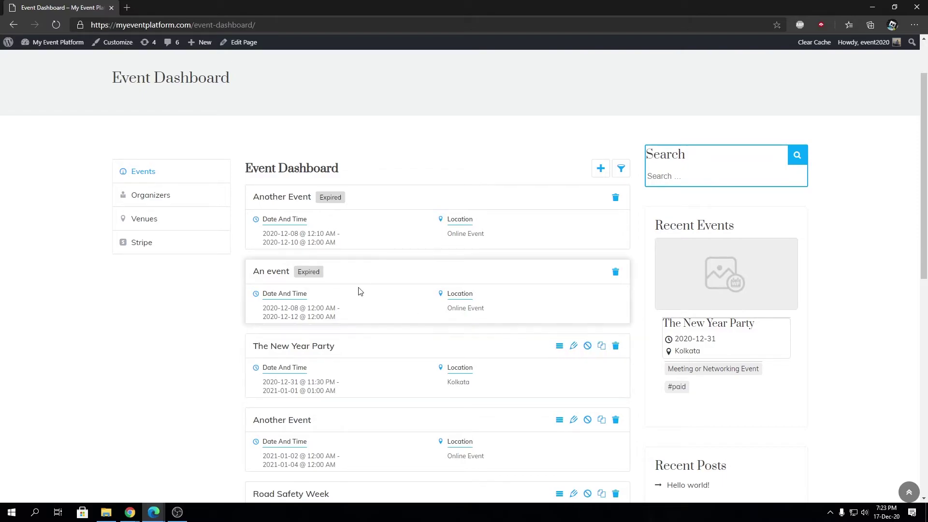
click(151, 194)
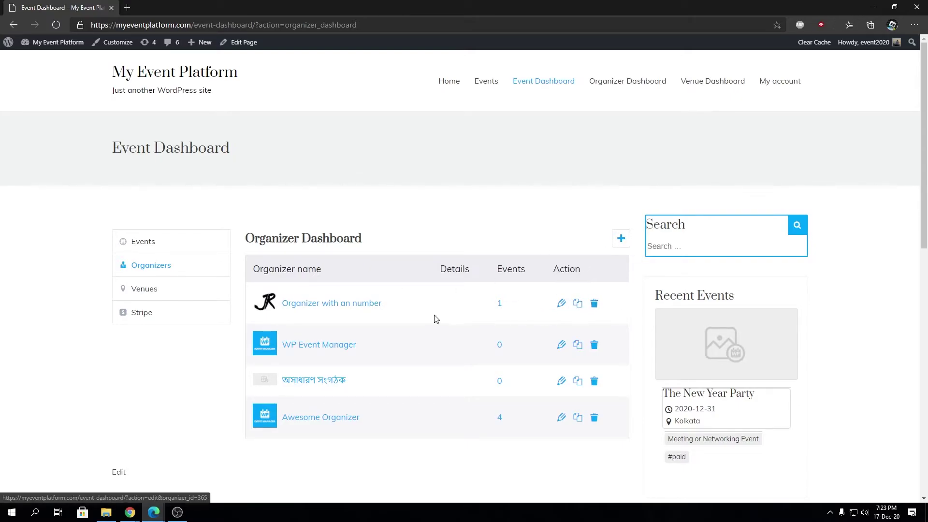
- Show the Venue Dashboard with The Ground and The Stadium, briefly highlighting the heading text
click(159, 301)
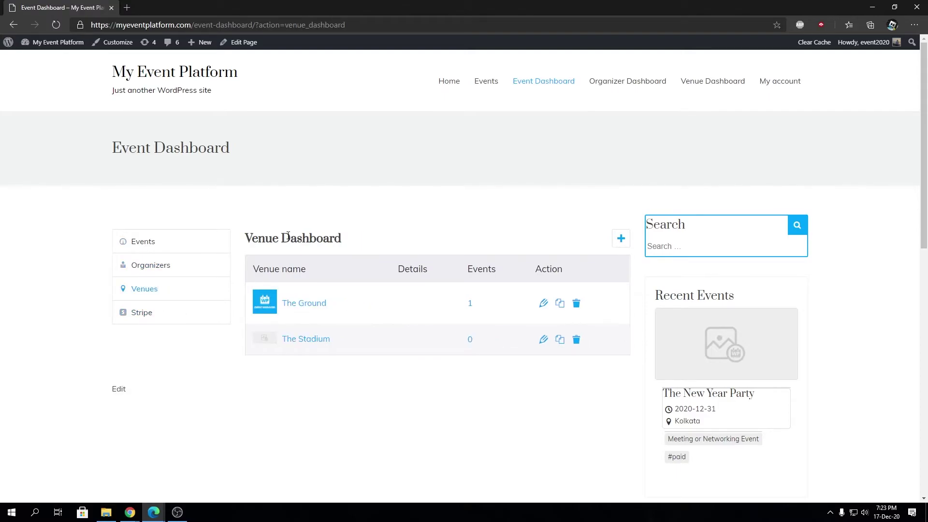
triple_click(287, 235)
drag(122, 148, 273, 147)
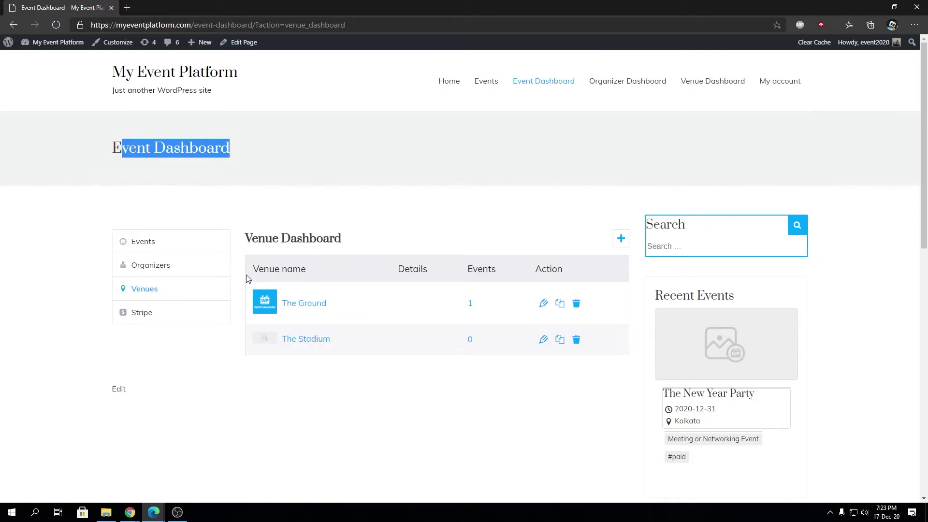
click(305, 230)
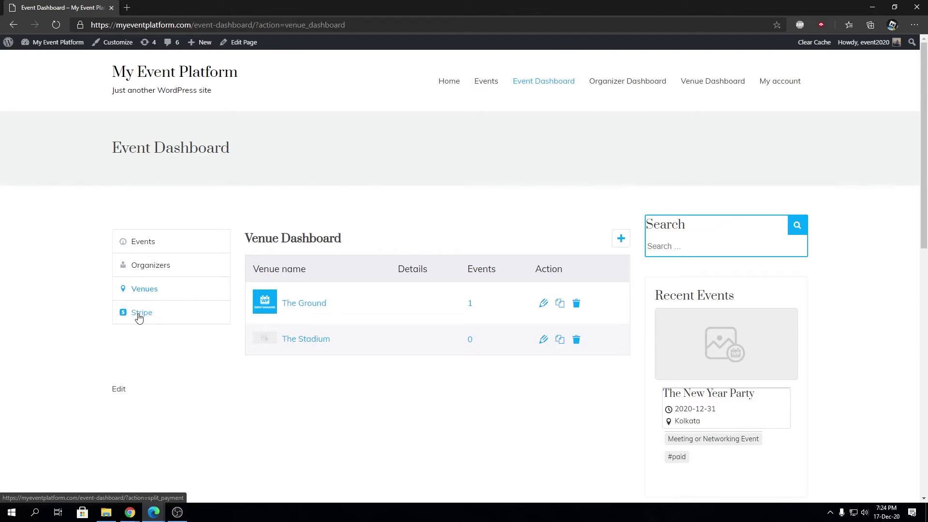
- Show the Stripe section with its notice that an admin cannot connect to Stripe
click(139, 318)
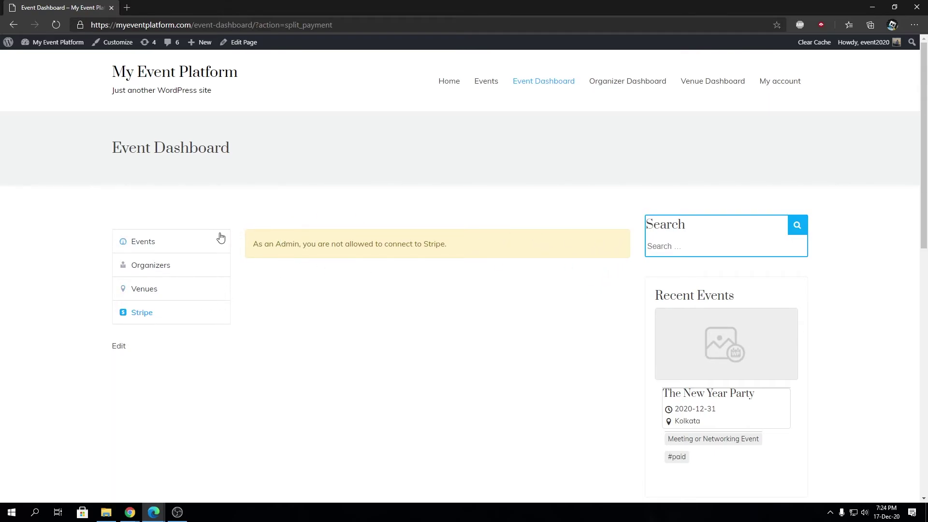
- Go back to the events list showing Another Event, An event and The New Year Party
click(162, 239)
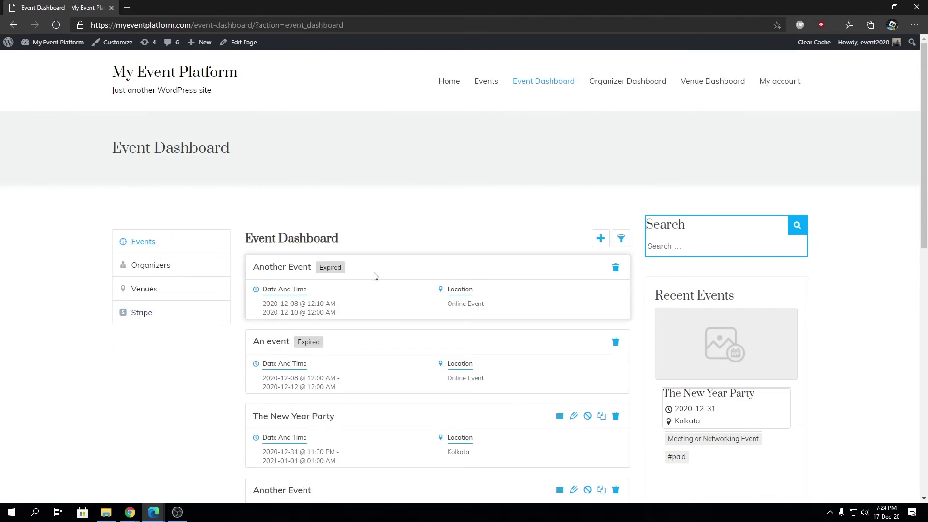